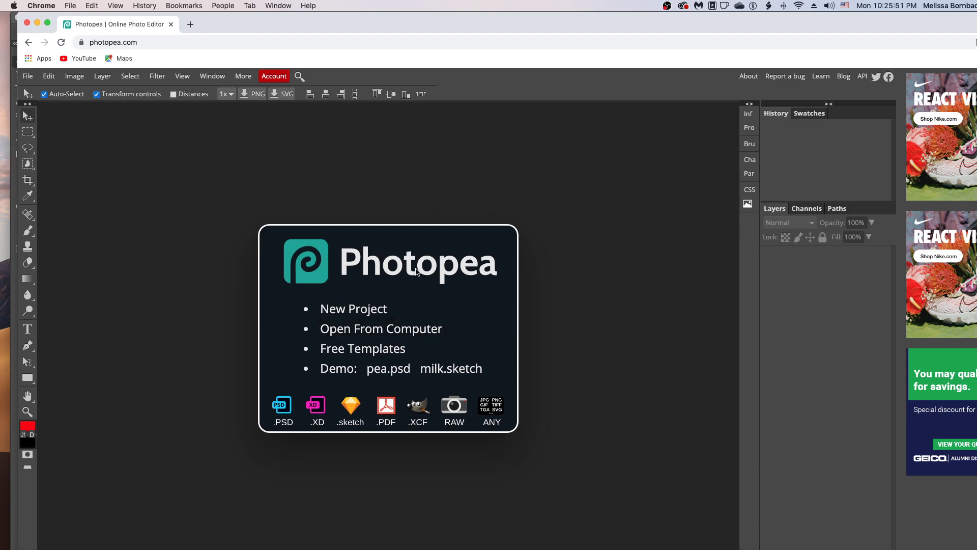
# Step: Open CanvasBundle_1_1Ratio_1up.psd from the "1_1 Ratio Canvas 1 up" folder on the computer
pyautogui.click(415, 333)
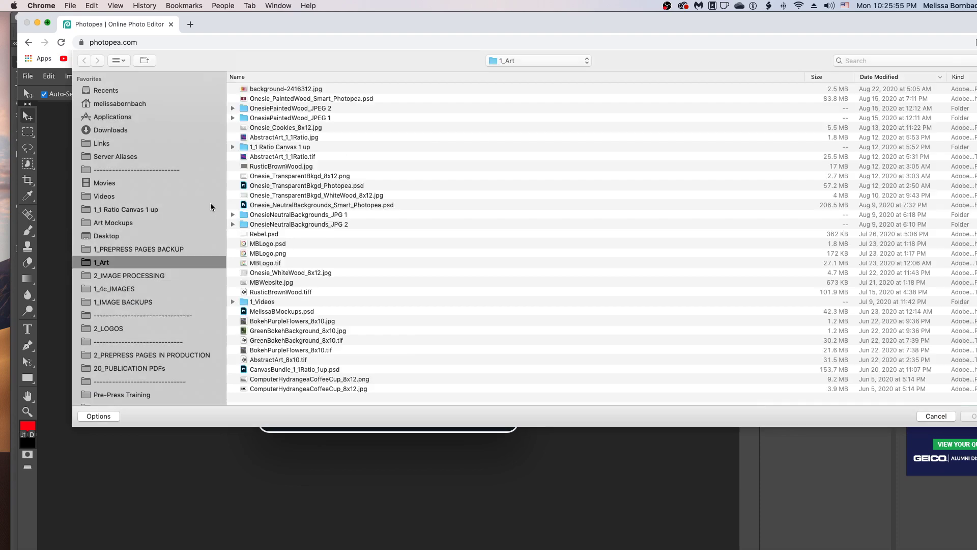
pyautogui.click(105, 209)
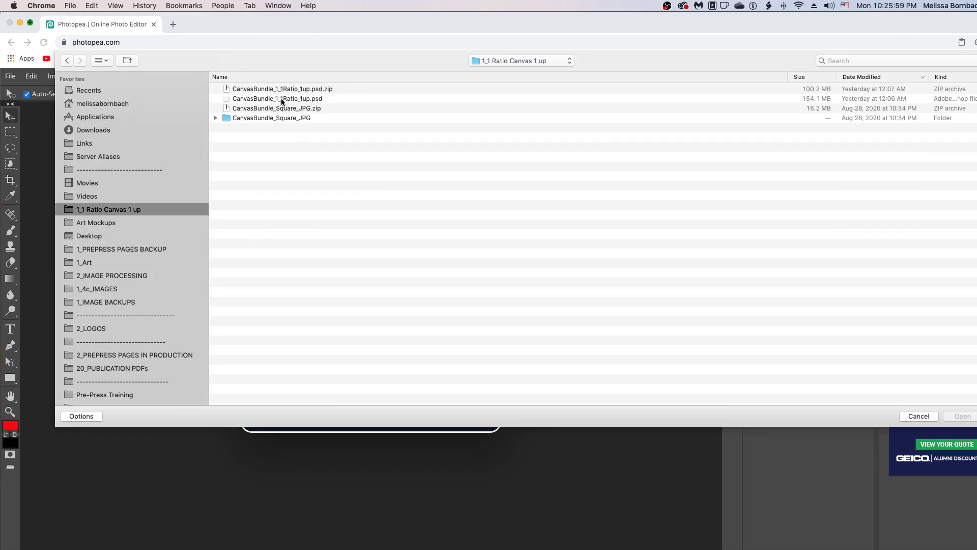
pyautogui.doubleClick(282, 98)
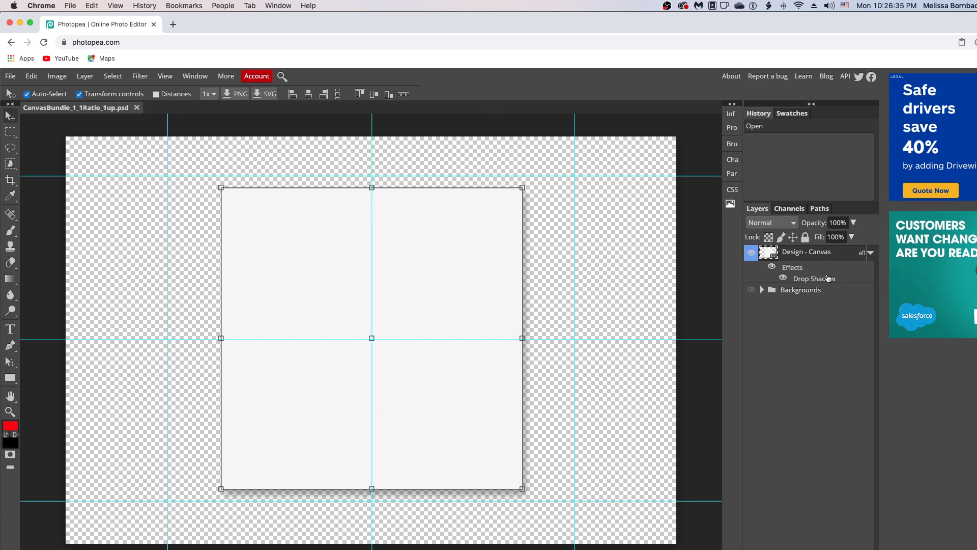
pyautogui.click(203, 77)
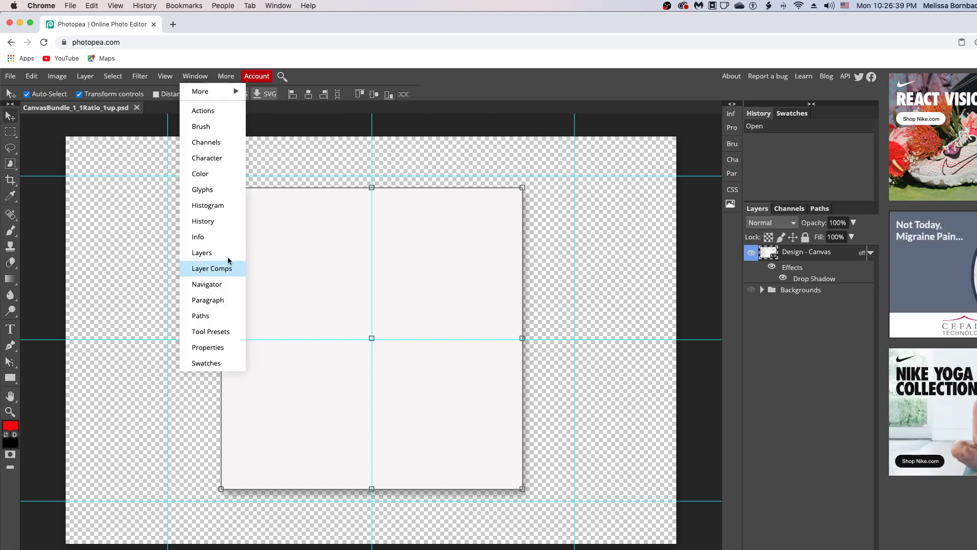
pyautogui.click(831, 337)
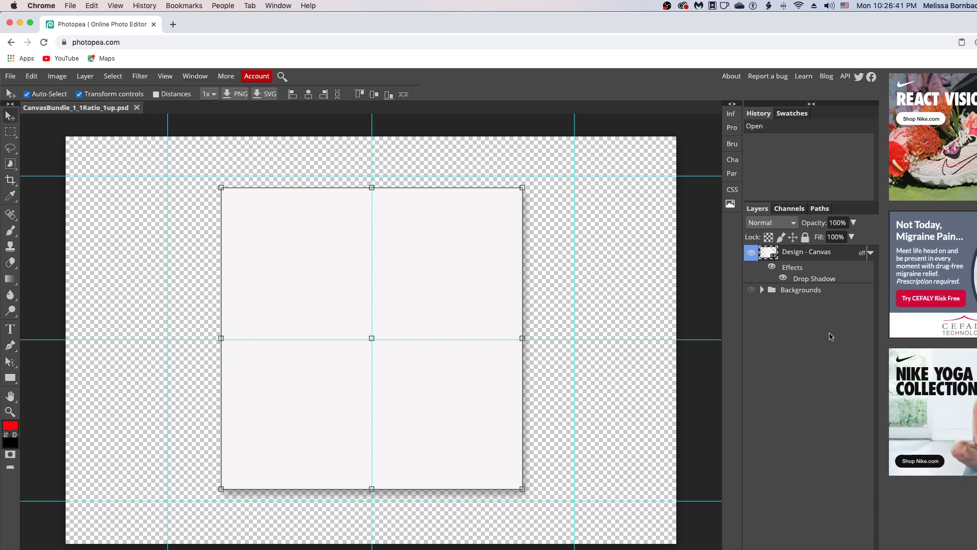
# Step: Open the Design - Canvas layer's smart object for editing, and open background-2416312.jpg from the 1_Art folder
pyautogui.doubleClick(769, 256)
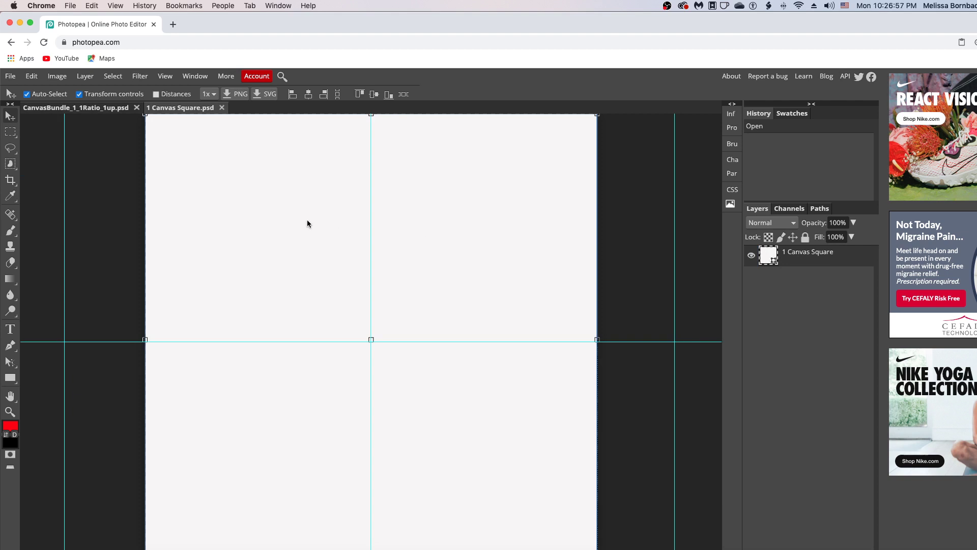
pyautogui.click(9, 76)
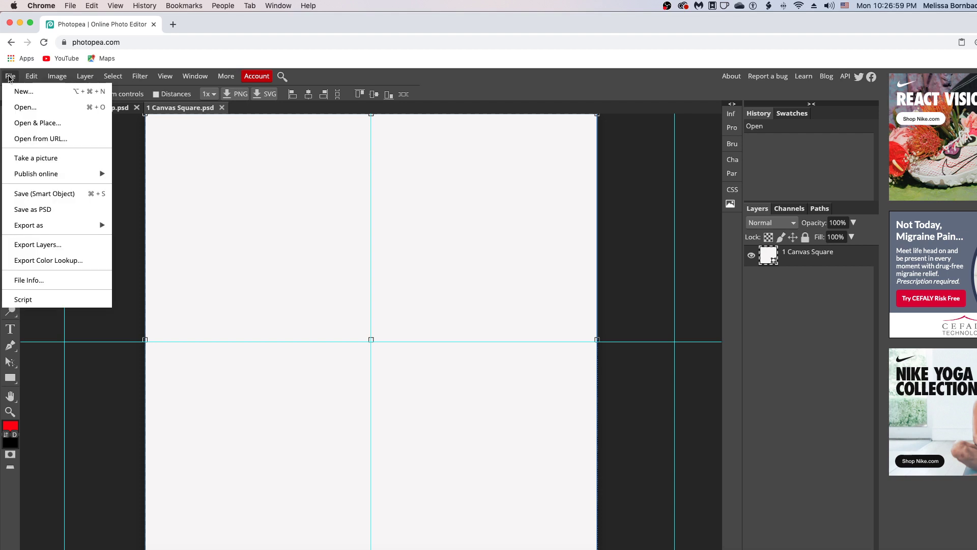
pyautogui.click(31, 107)
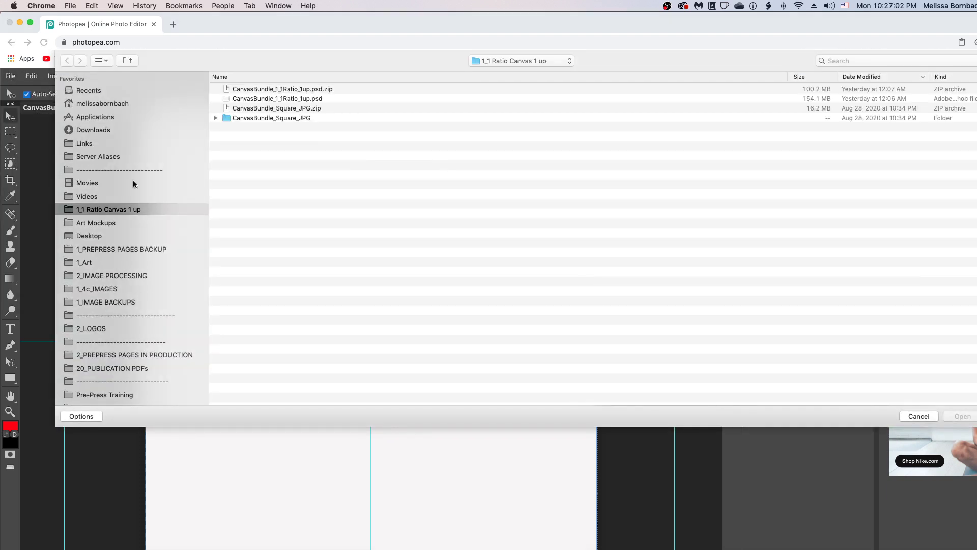
pyautogui.click(84, 263)
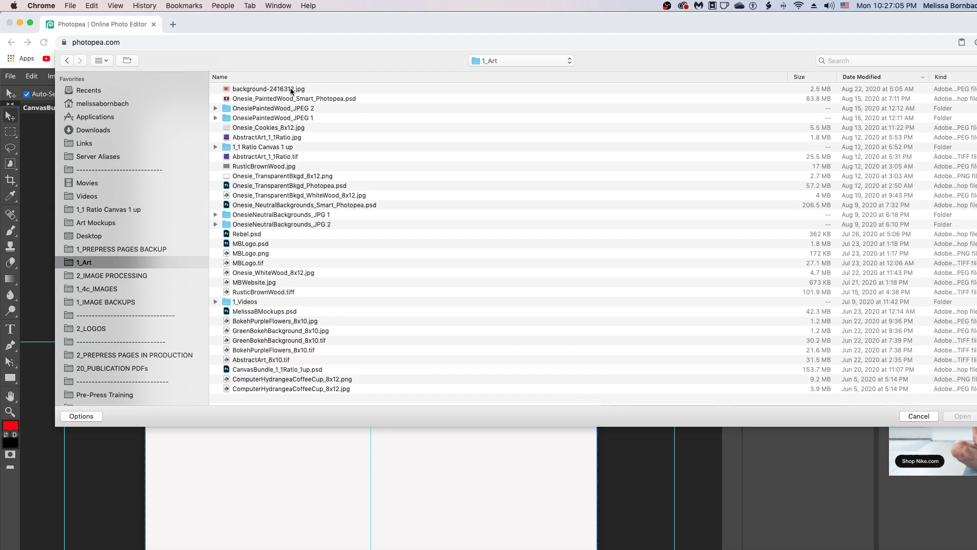
pyautogui.click(279, 89)
pyautogui.doubleClick(279, 89)
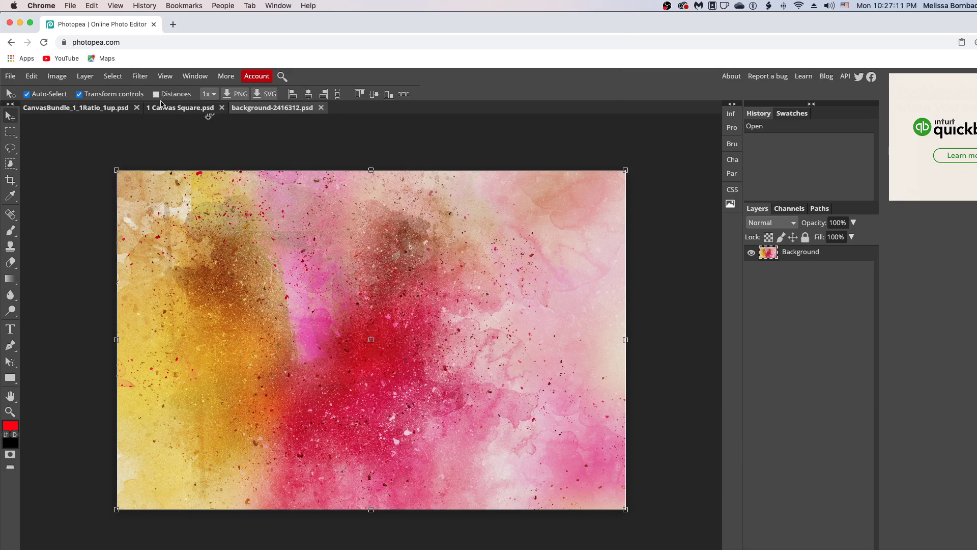
# Step: Copy the entire background-2416312 image and paste it into the 1 Canvas Square document
pyautogui.click(113, 76)
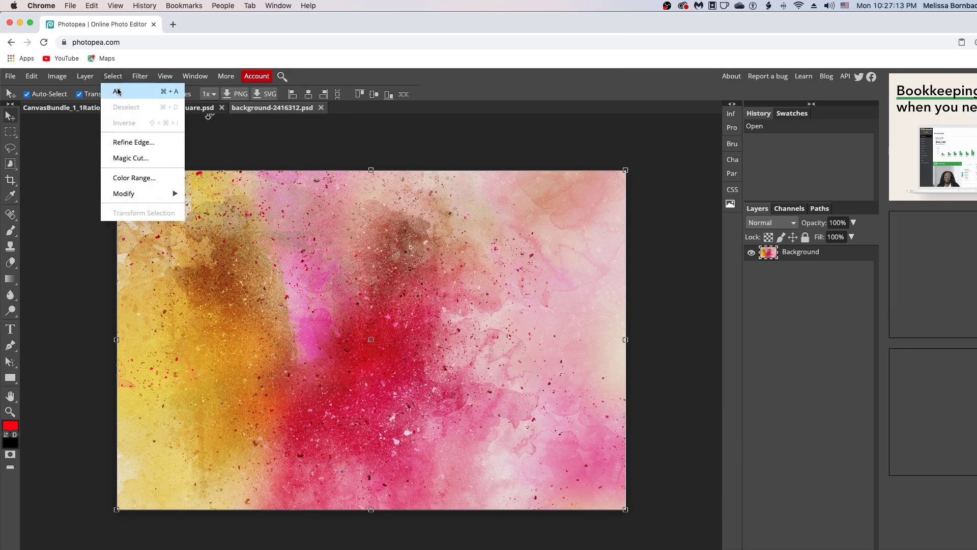
pyautogui.click(117, 91)
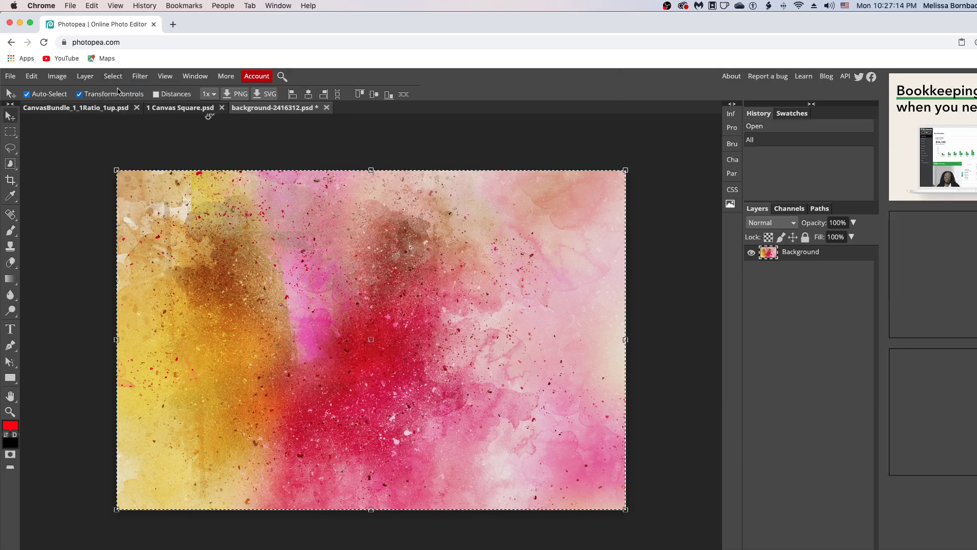
pyautogui.click(35, 77)
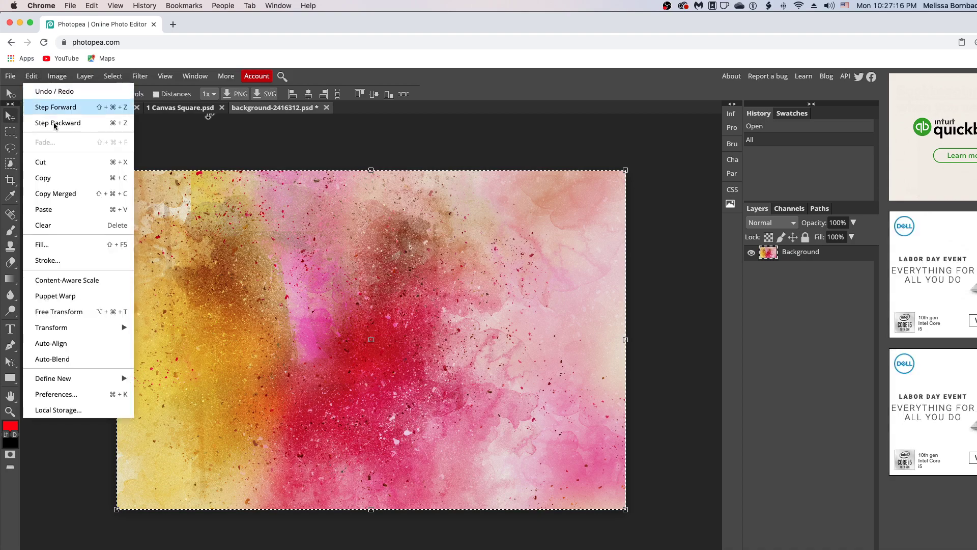
pyautogui.click(65, 182)
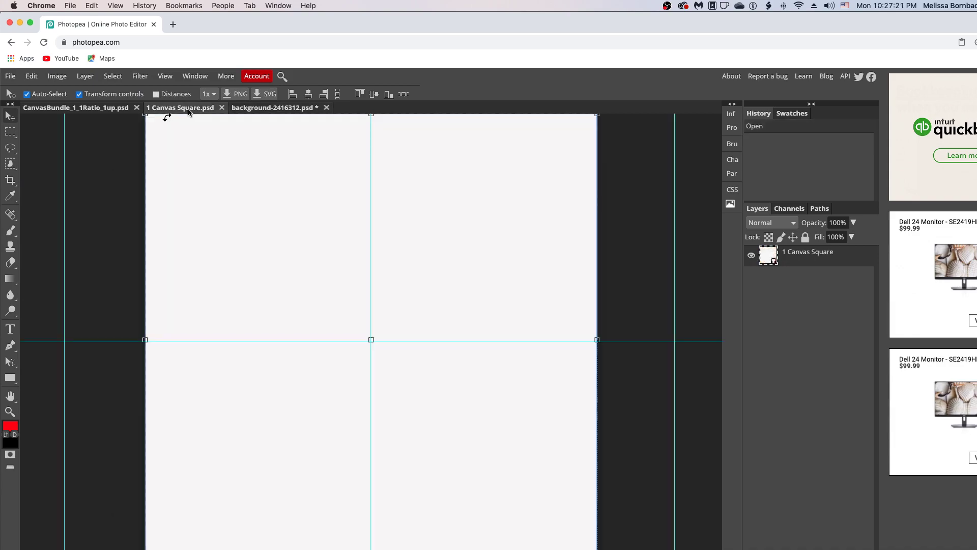
pyautogui.click(180, 107)
pyautogui.click(32, 75)
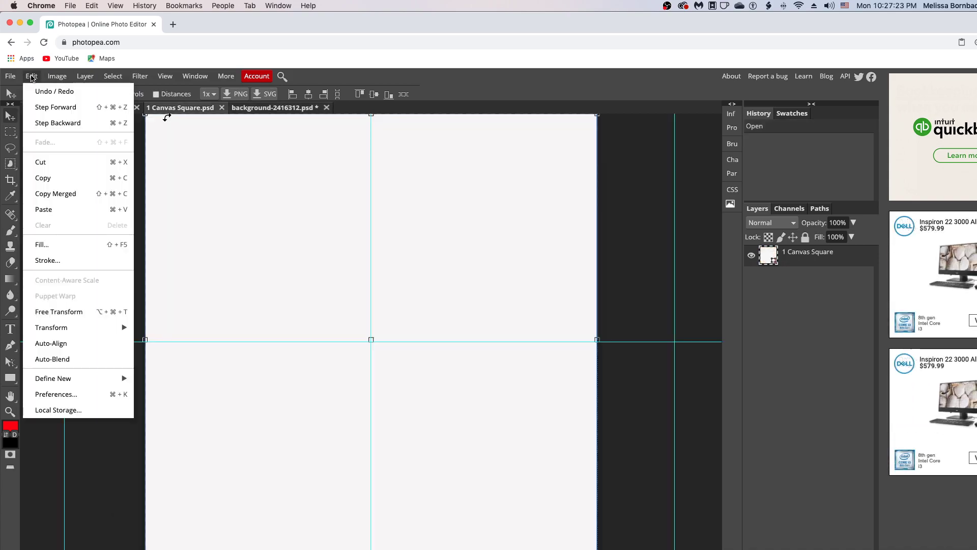
pyautogui.click(86, 211)
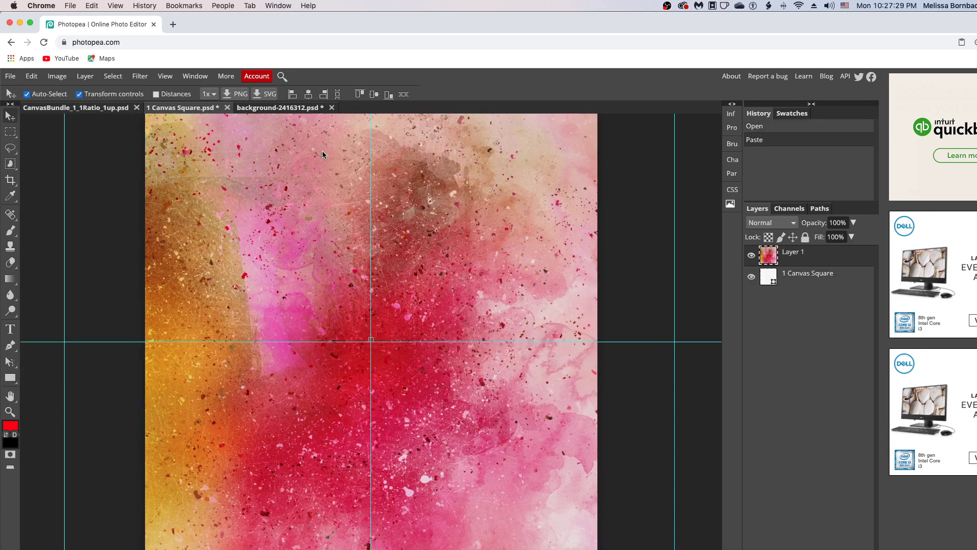
# Step: Scale the pasted artwork proportionally to about 90.27% so that it still covers the whole square canvas
pyautogui.press('super+minus')
pyautogui.press('super+minus')
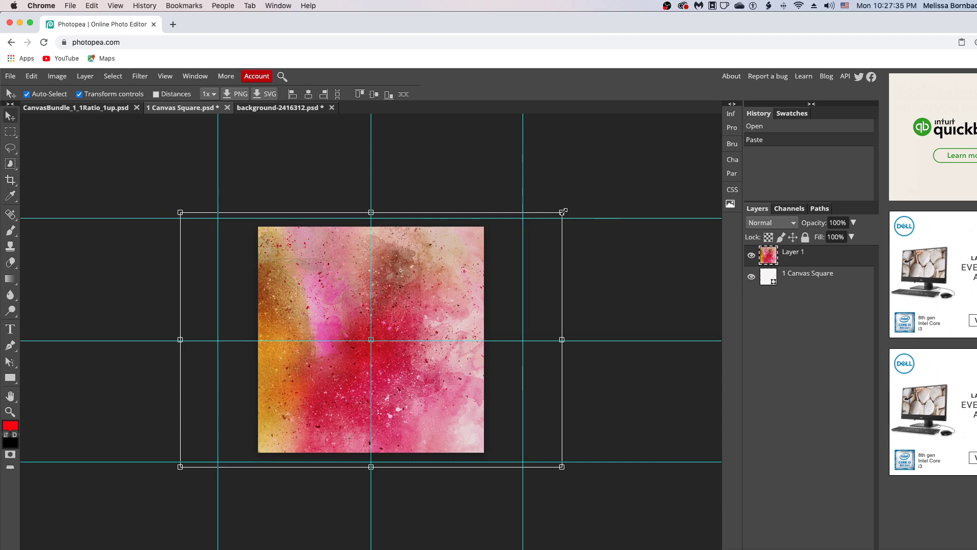
pyautogui.moveTo(562, 212)
pyautogui.mouseDown()
pyautogui.moveTo(529, 234)
pyautogui.moveTo(483, 243)
pyautogui.moveTo(493, 227)
pyautogui.moveTo(545, 213)
pyautogui.mouseUp()
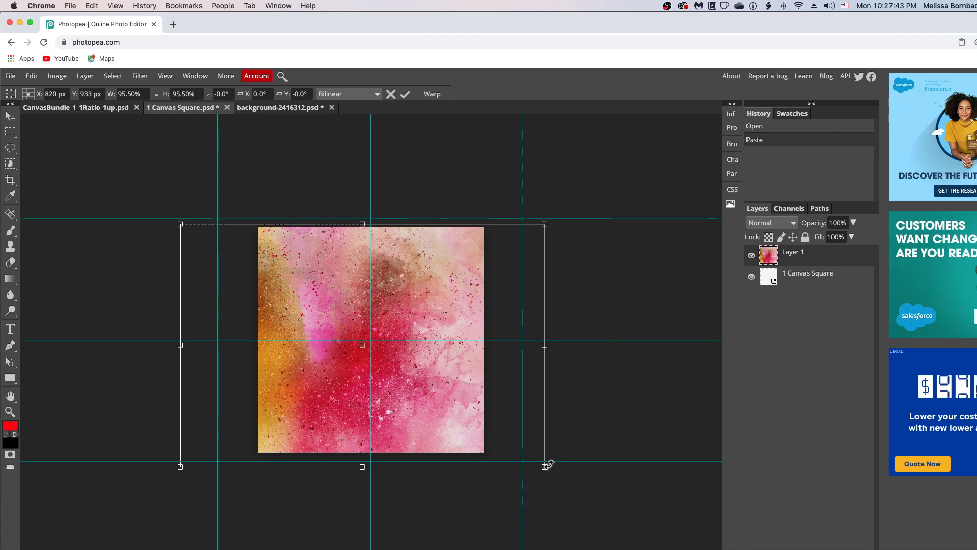
pyautogui.moveTo(542, 464); pyautogui.dragTo(521, 449)
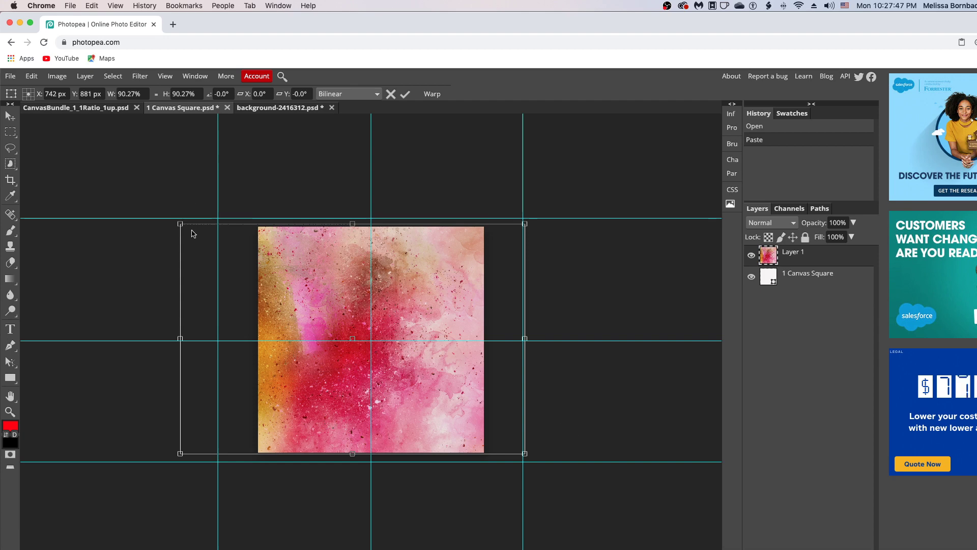
# Step: Save the 1 Canvas Square smart object and close it, and close the background-2416312 document without saving
pyautogui.click(11, 76)
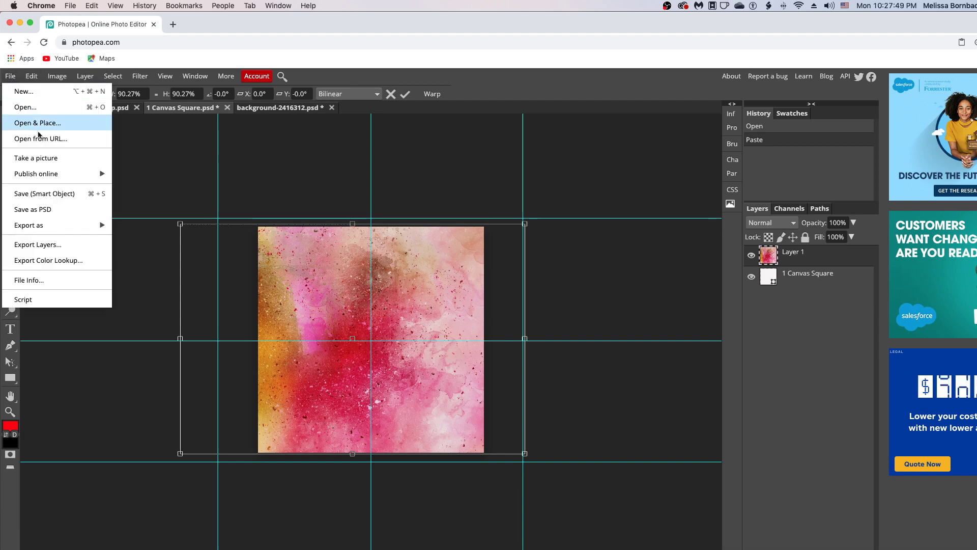
pyautogui.click(55, 194)
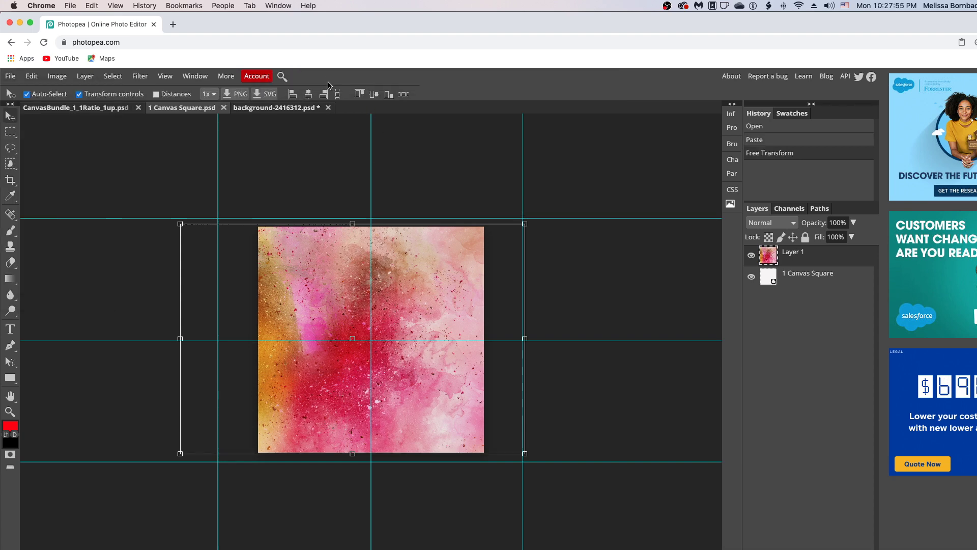
pyautogui.click(224, 110)
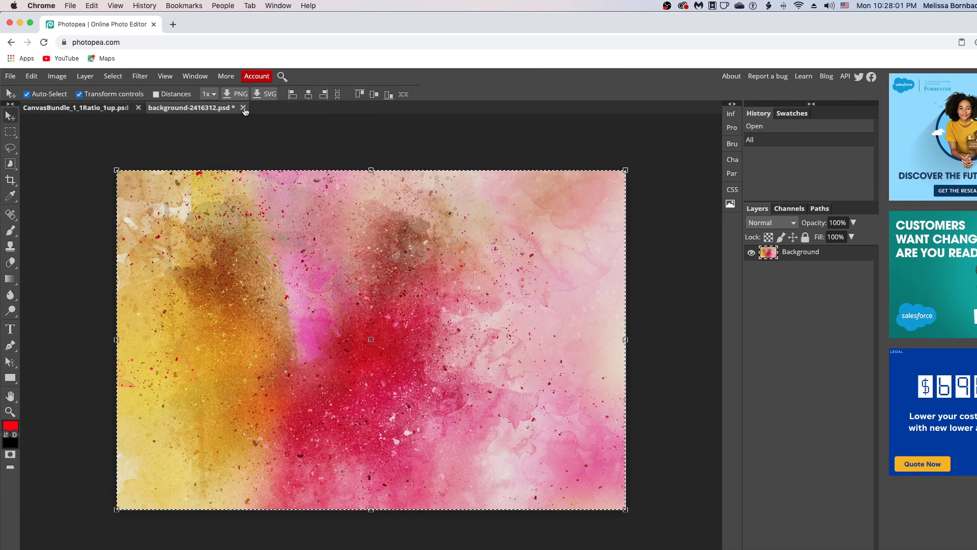
pyautogui.click(245, 108)
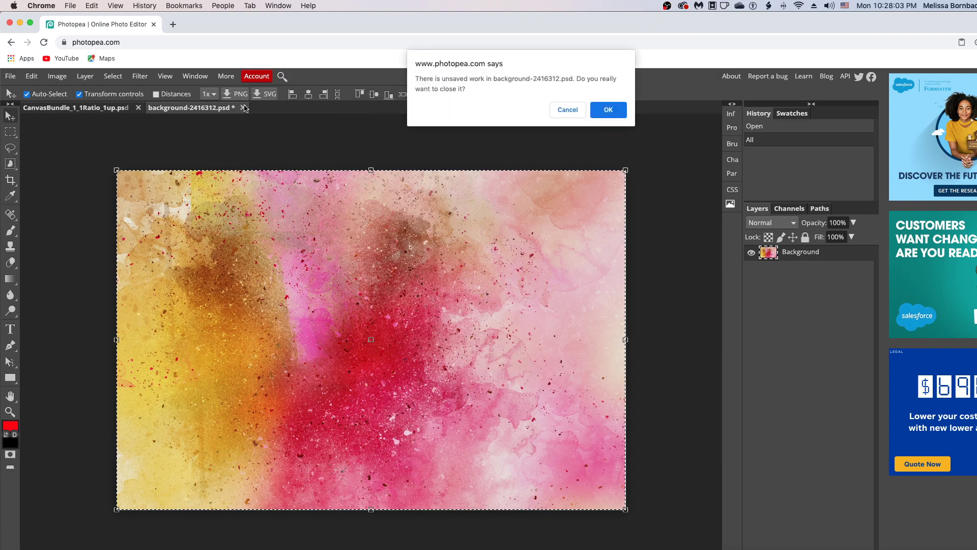
pyautogui.click(605, 113)
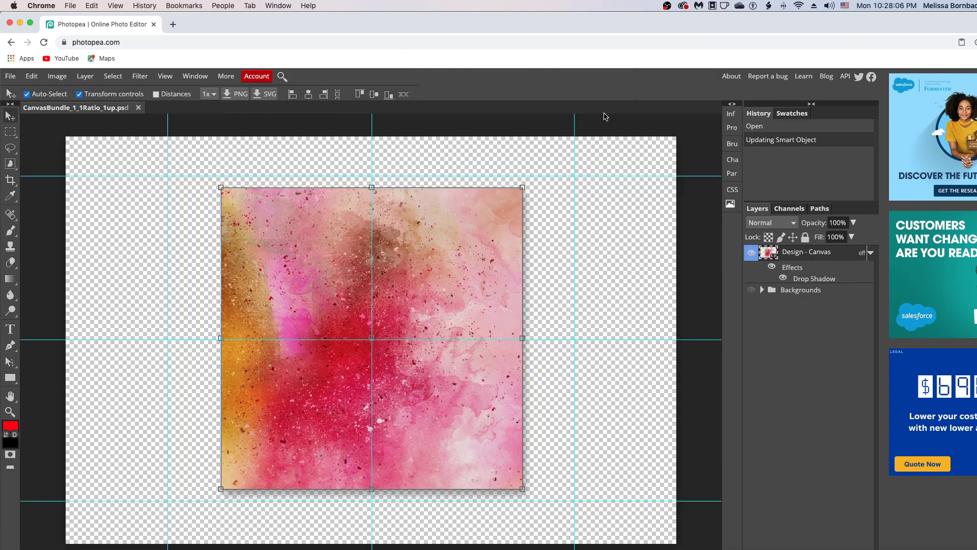
pyautogui.click(605, 117)
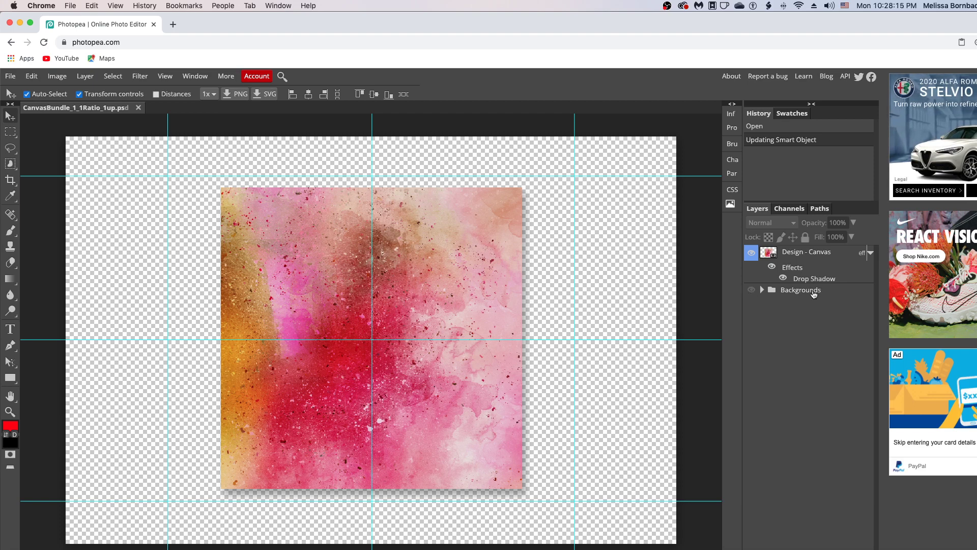
# Step: Show and expand the Backgrounds group, and hide its Concrete Wall, Wood Plank Wall, Red Brick Wall and White Brick Wall layers
pyautogui.click(751, 290)
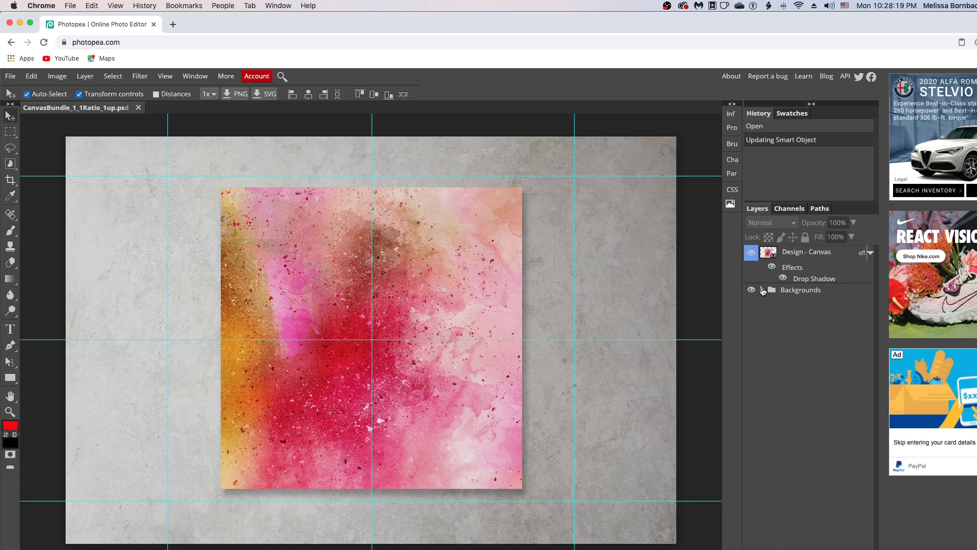
pyautogui.click(763, 291)
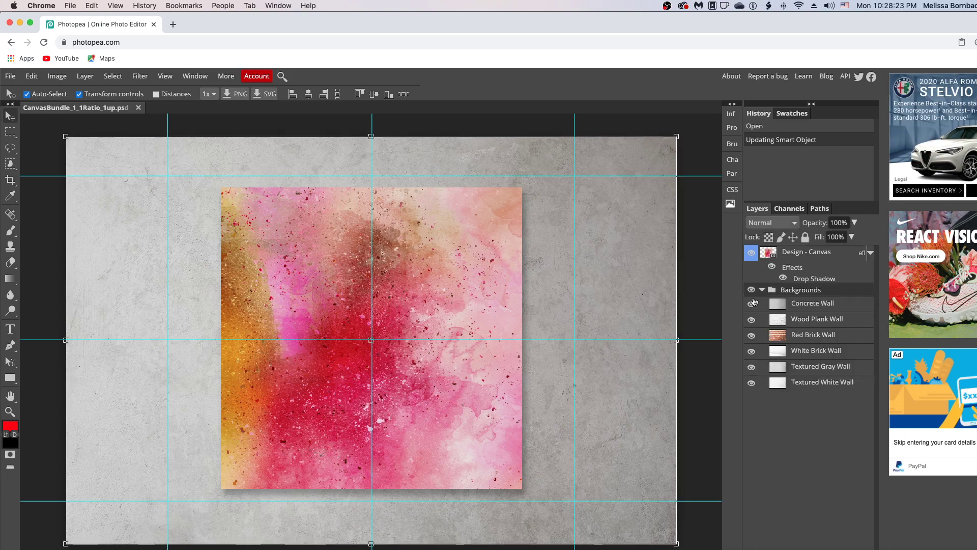
pyautogui.click(751, 304)
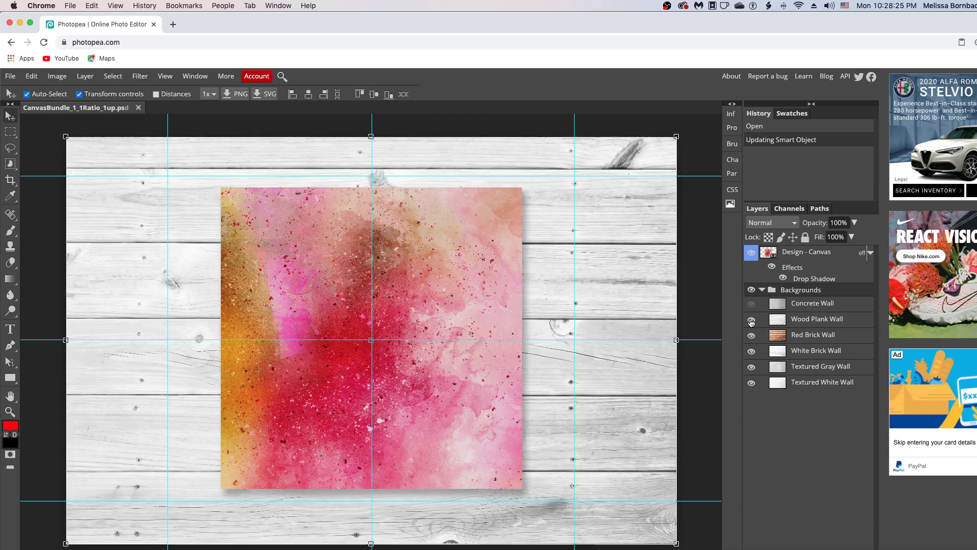
pyautogui.click(751, 319)
pyautogui.click(751, 335)
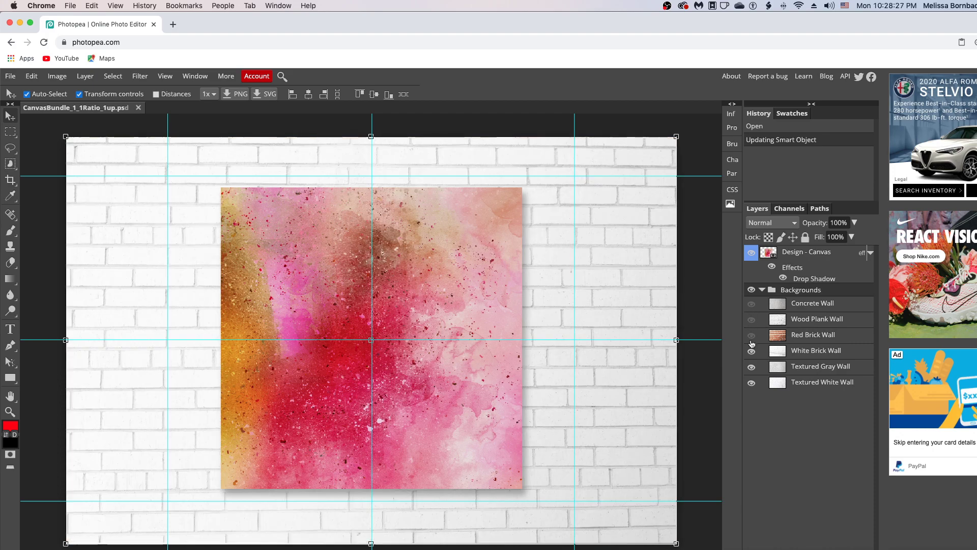
pyautogui.click(751, 351)
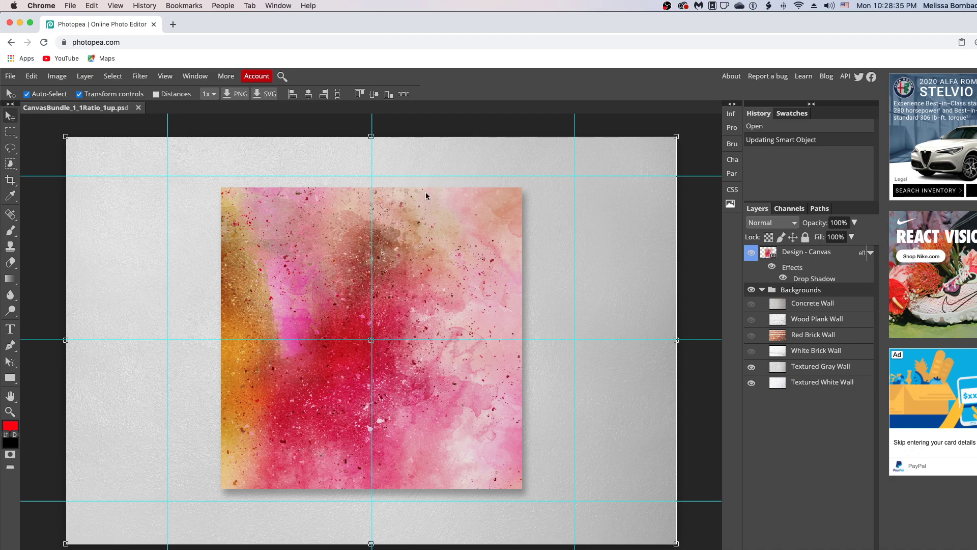
# Step: Look over the file formats available for exporting the finished mockup
pyautogui.click(7, 76)
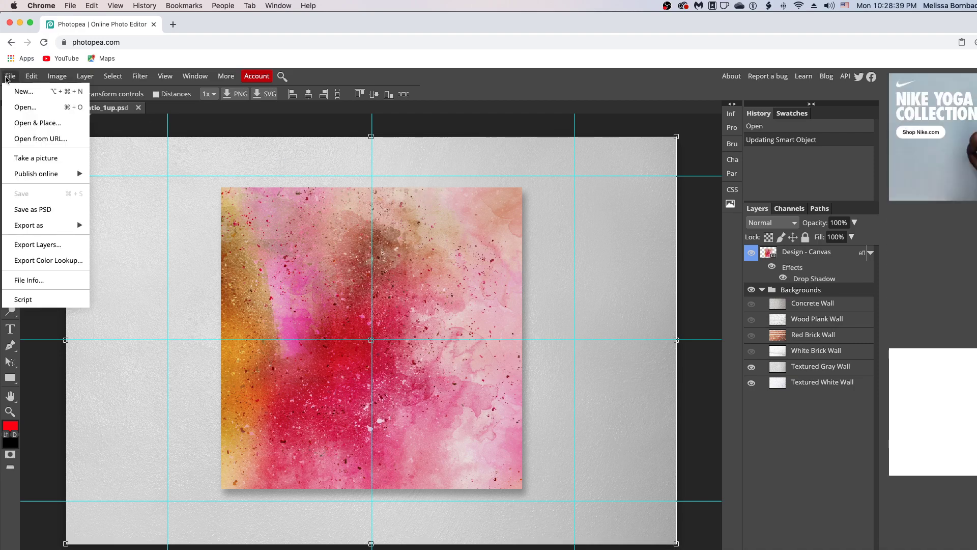
pyautogui.moveTo(55, 228)
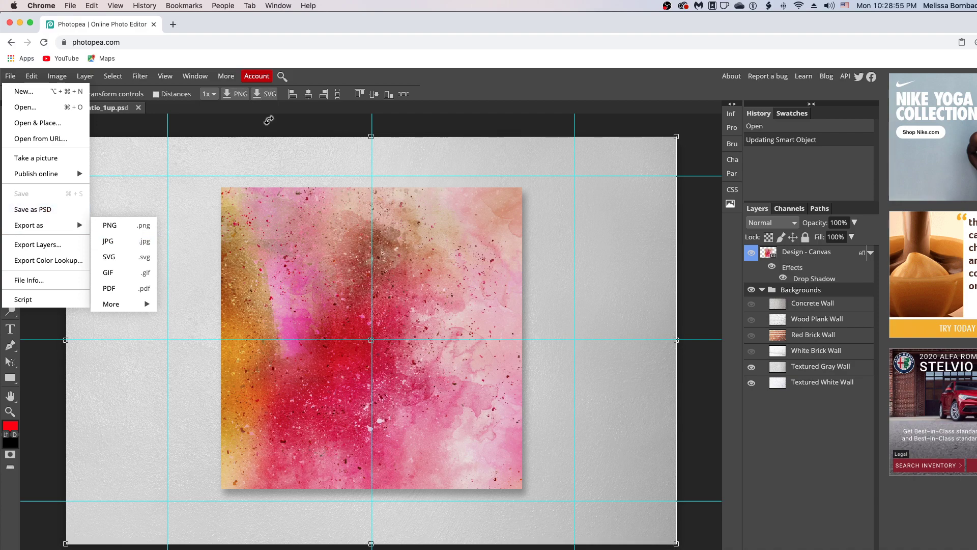
pyautogui.click(268, 121)
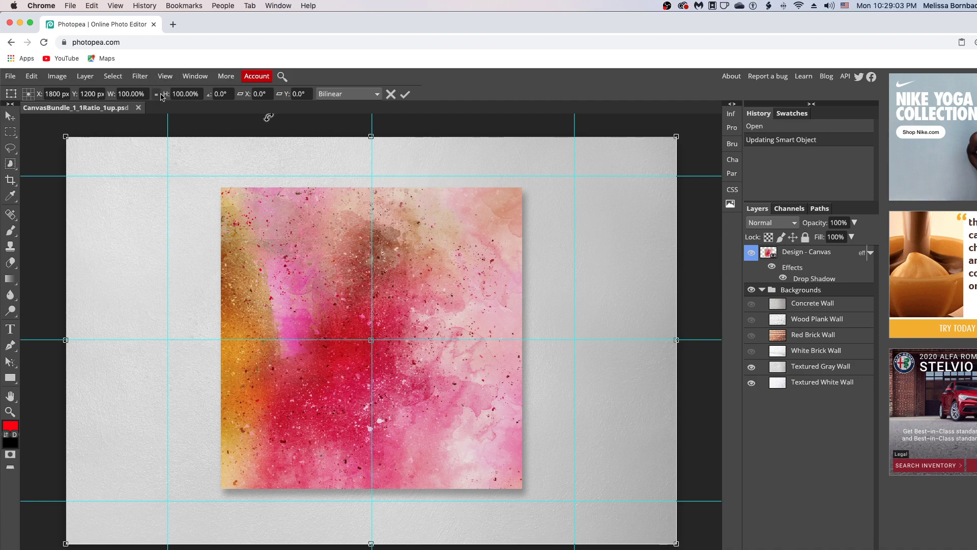
# Step: Minimize the browser window to switch to Adobe Photoshop
pyautogui.click(18, 23)
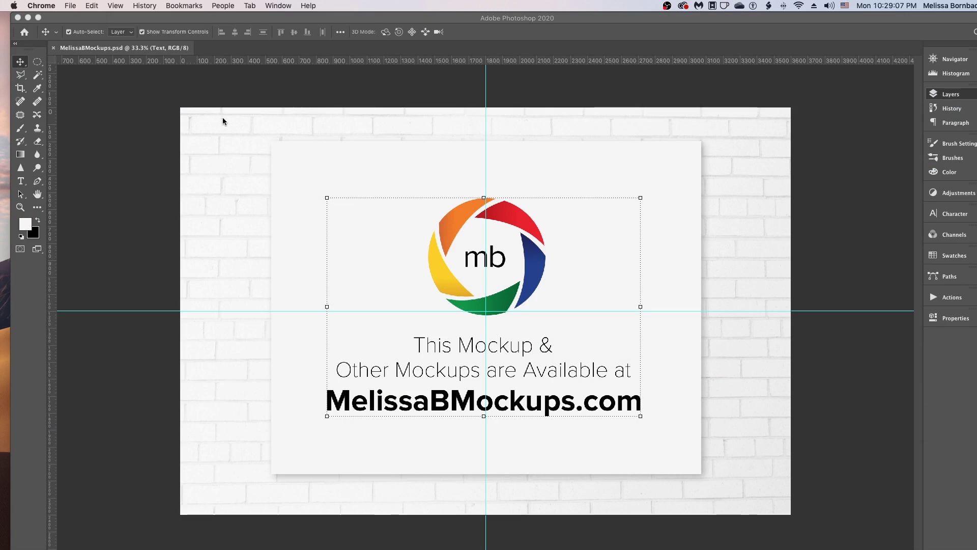